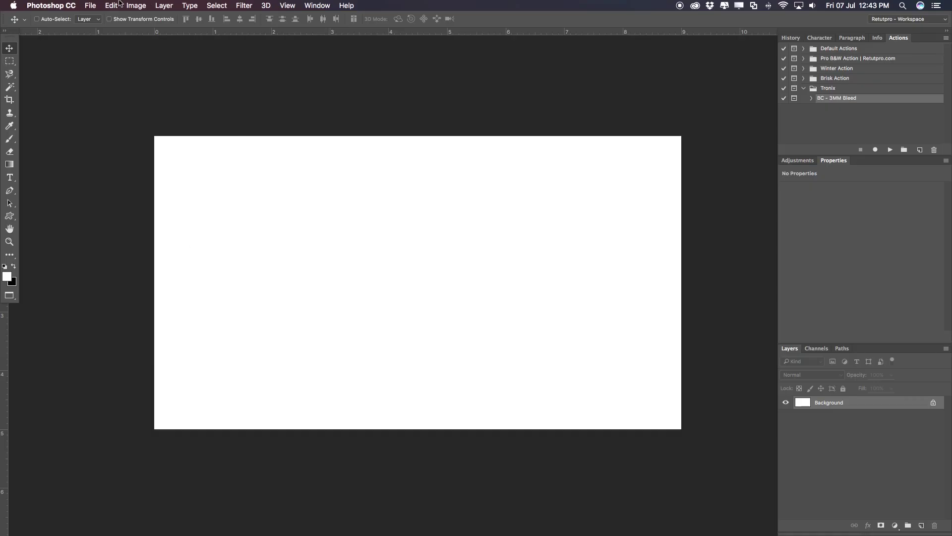
# Start a new document named 'Business Card' with the Custom document type
pyautogui.click(89, 5)
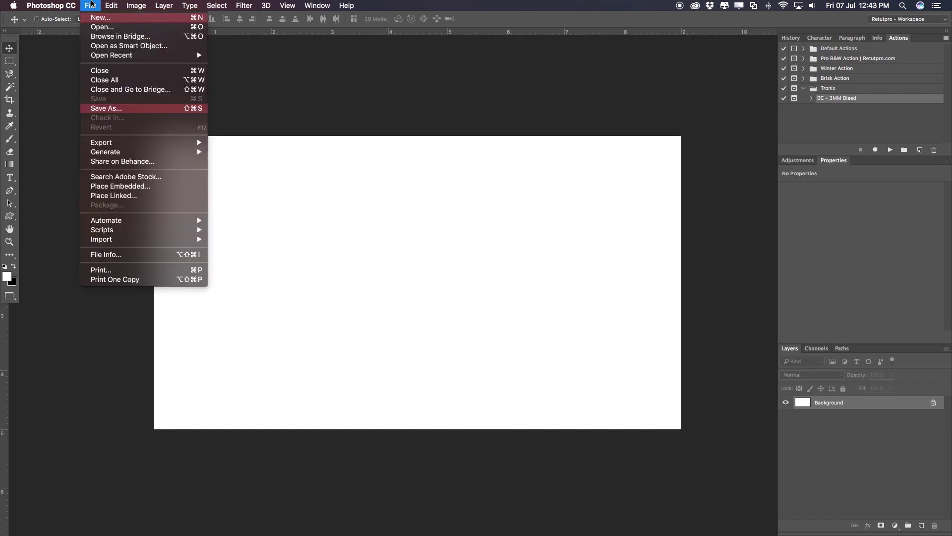
pyautogui.click(103, 19)
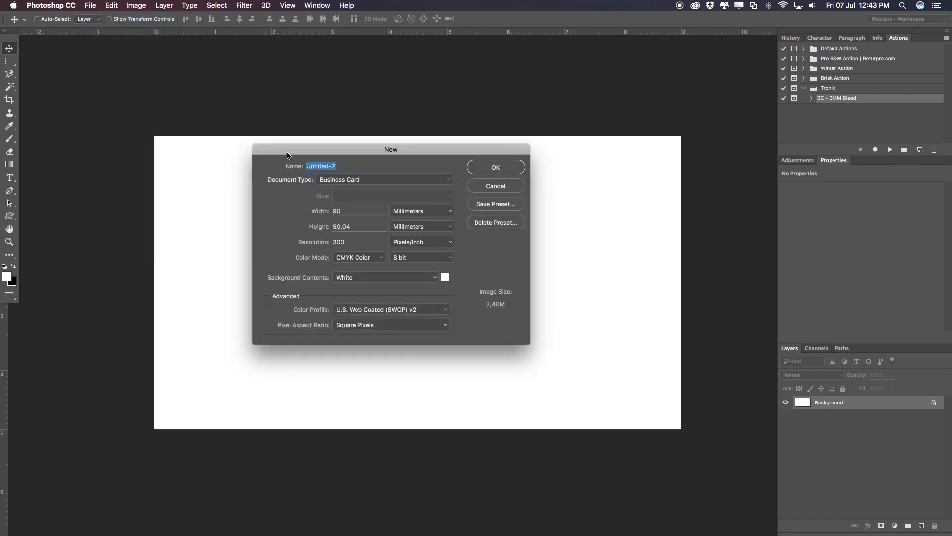
pyautogui.moveTo(344, 149); pyautogui.dragTo(353, 153)
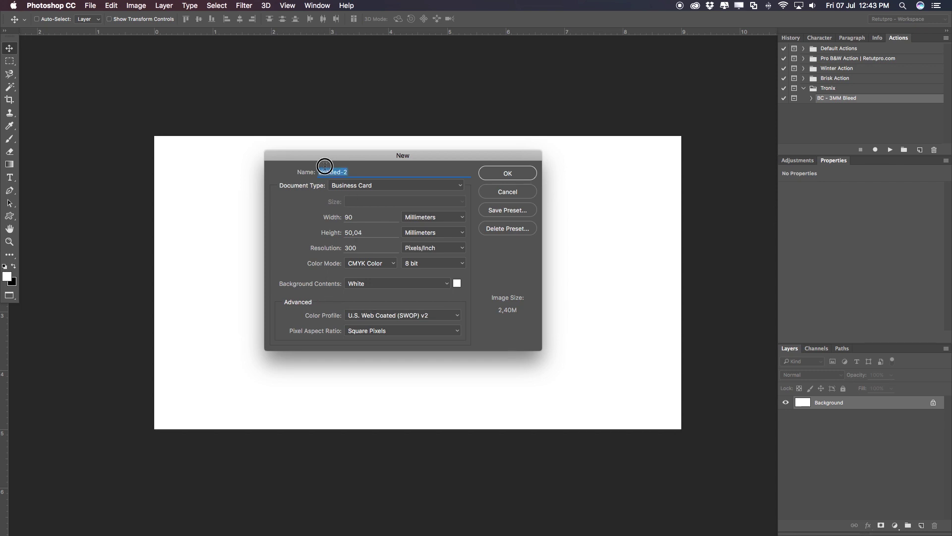
pyautogui.press('BackSpace')
pyautogui.write('Busine')
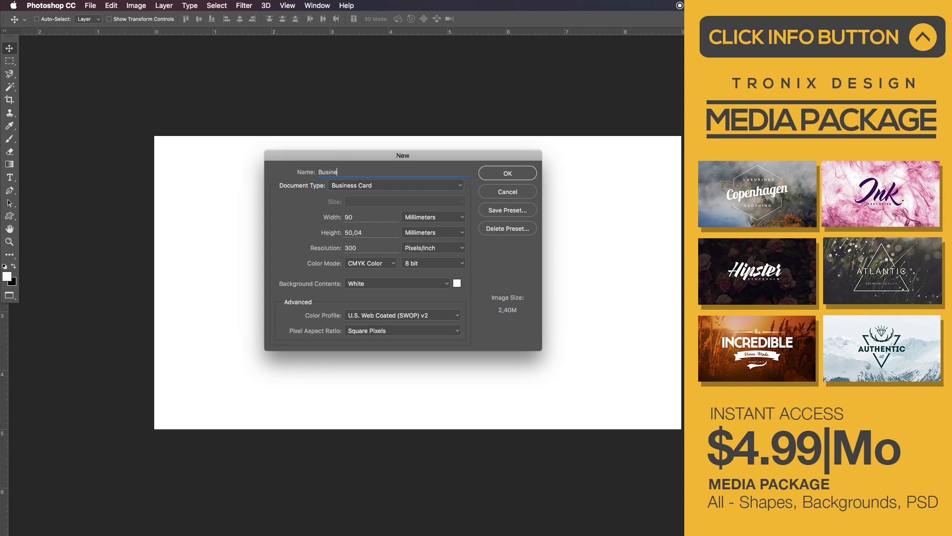
pyautogui.write('ss Card')
pyautogui.click(369, 186)
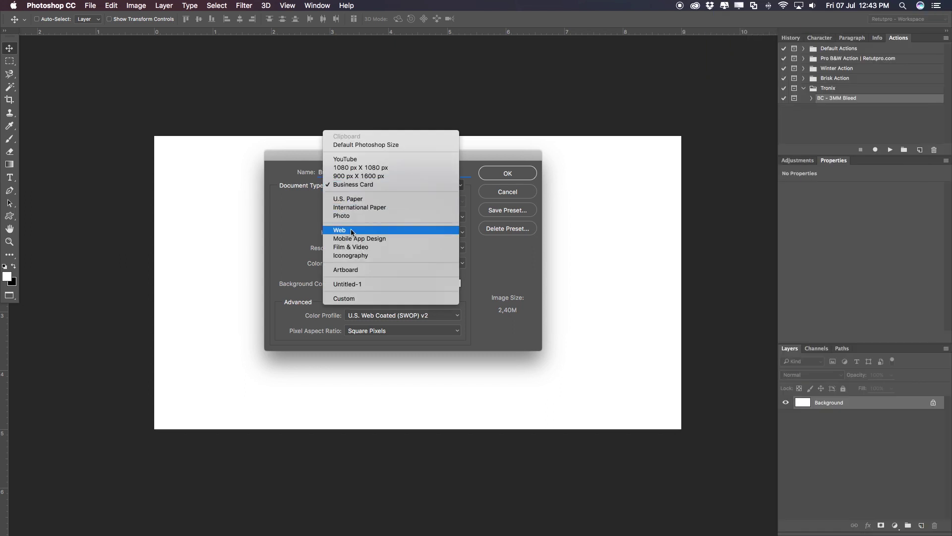
pyautogui.click(353, 298)
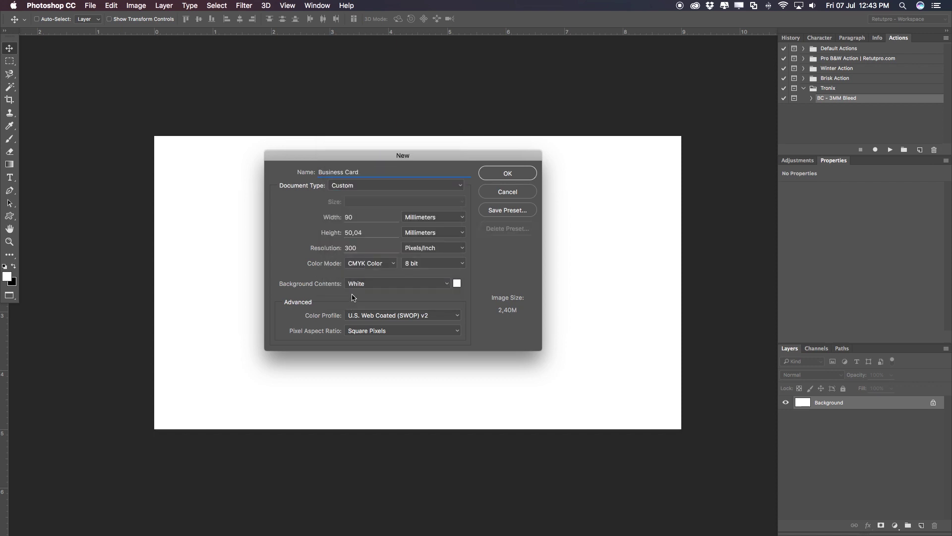
# Set the size to 90 mm wide and 50 mm high
pyautogui.moveTo(361, 216); pyautogui.dragTo(343, 217)
pyautogui.click(446, 217)
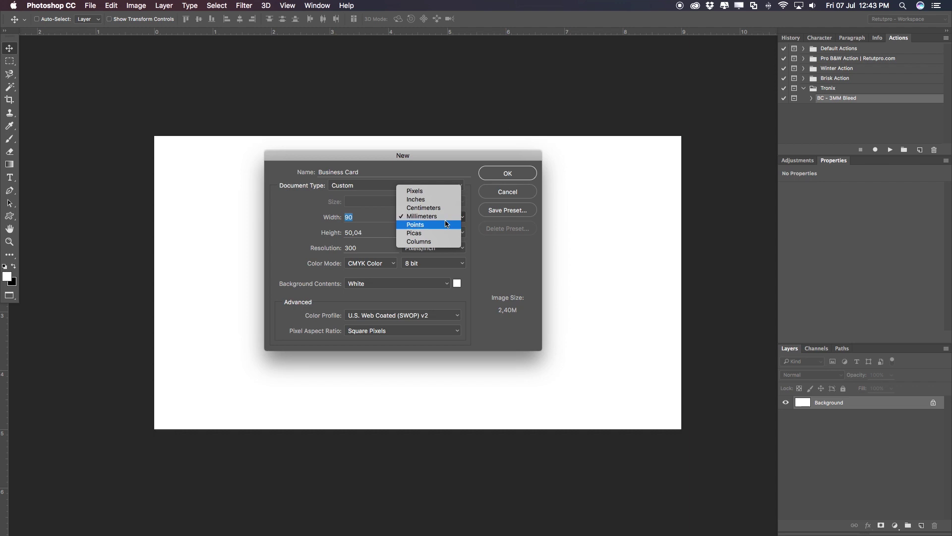
pyautogui.click(441, 218)
pyautogui.moveTo(364, 232); pyautogui.dragTo(353, 232)
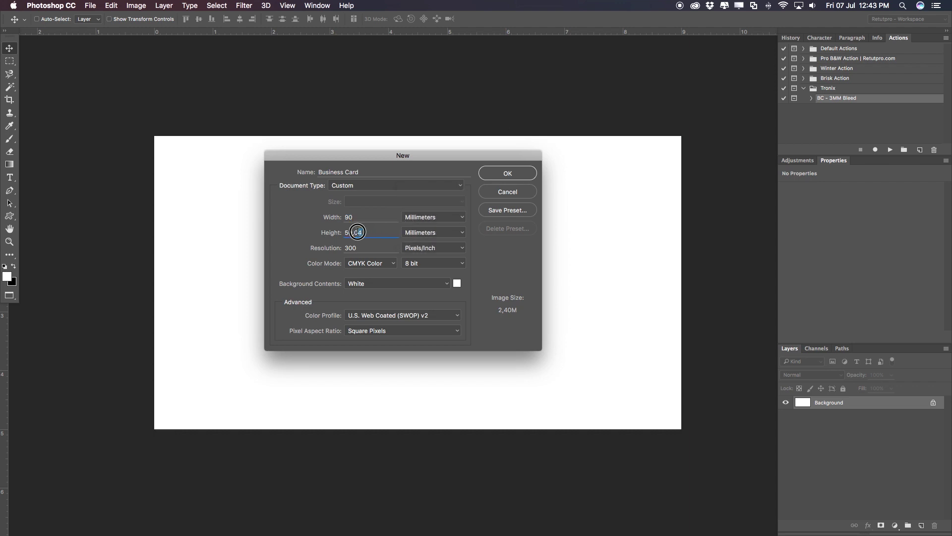
pyautogui.press('BackSpace')
pyautogui.doubleClick(372, 214)
pyautogui.click(379, 215)
# Keep 300 pixels/inch resolution and White background contents
pyautogui.doubleClick(365, 246)
pyautogui.click(438, 248)
pyautogui.click(509, 257)
pyautogui.click(373, 287)
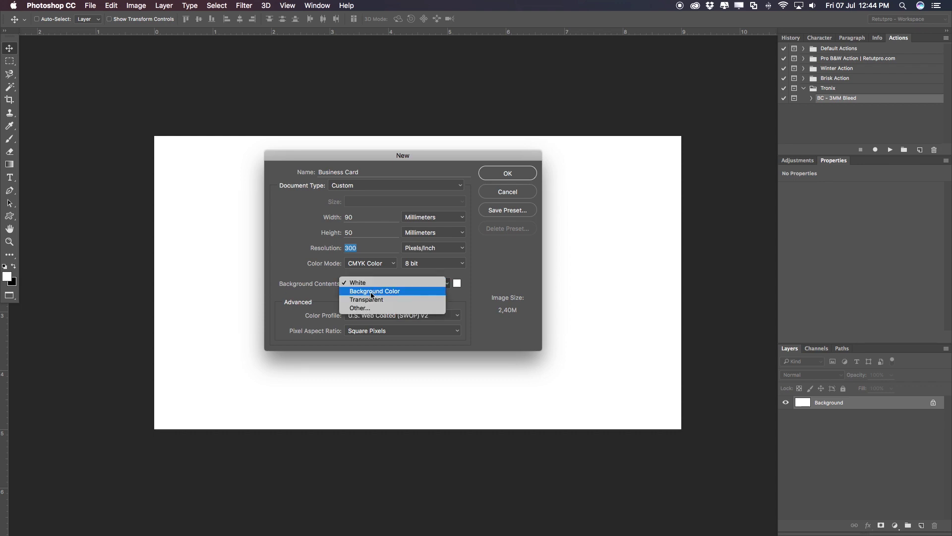
pyautogui.click(501, 272)
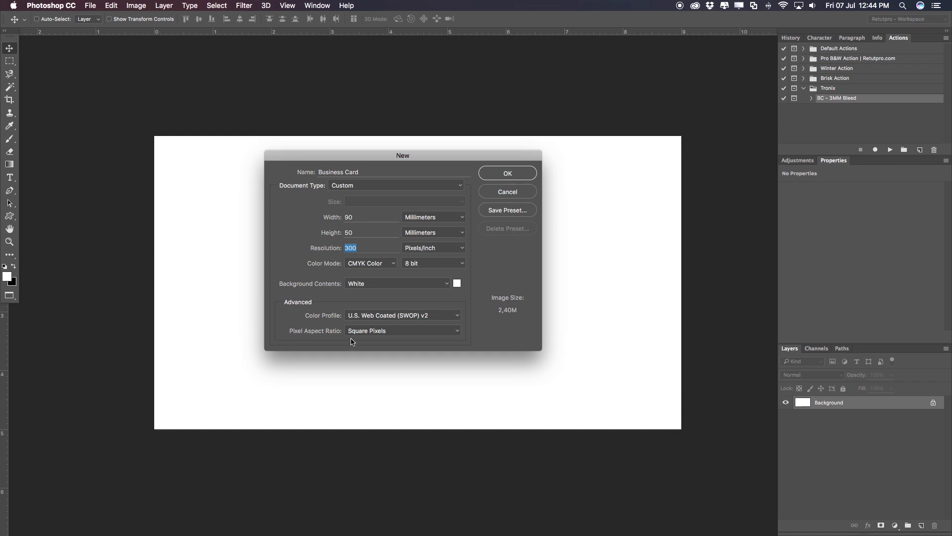
# Save the settings as preset 'Business Card 2' after the duplicate-name warning, then create the document
pyautogui.click(501, 214)
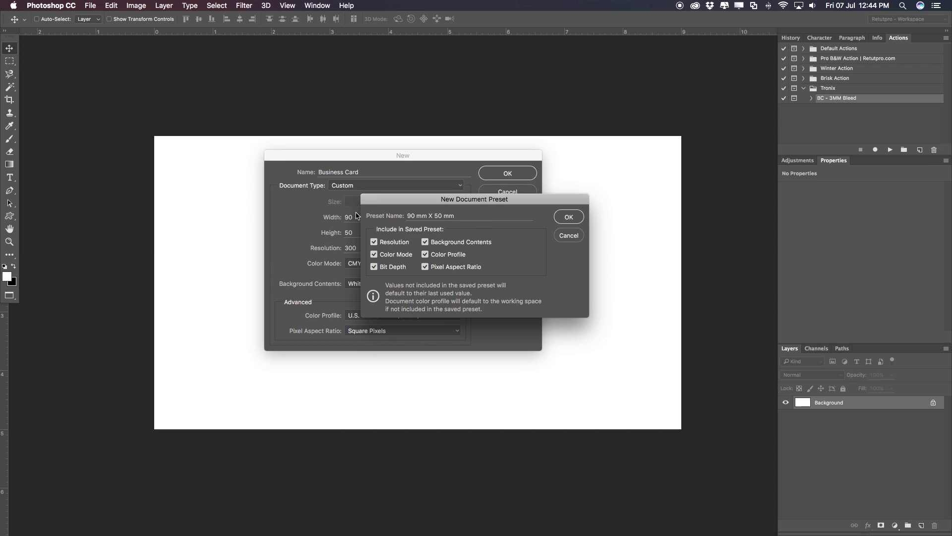
pyautogui.moveTo(408, 215); pyautogui.dragTo(457, 215)
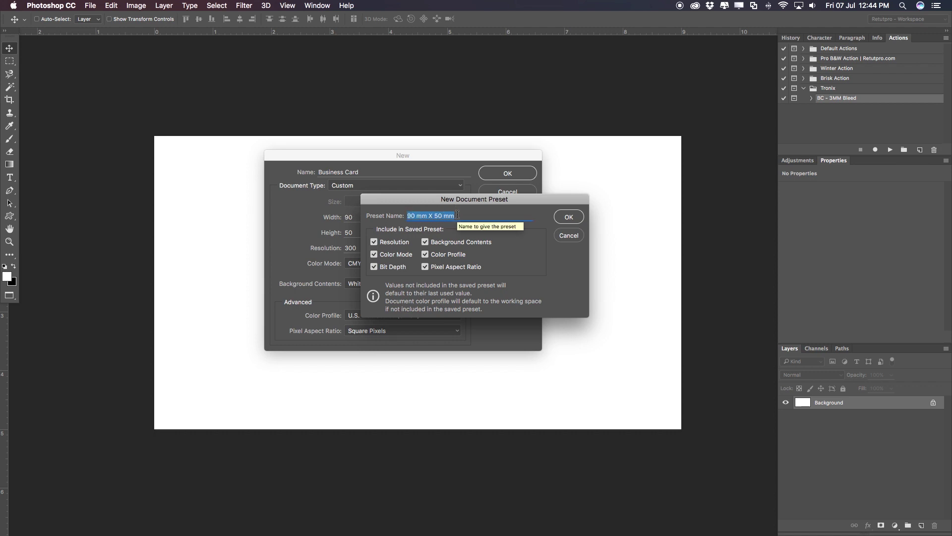
pyautogui.press('BackSpace')
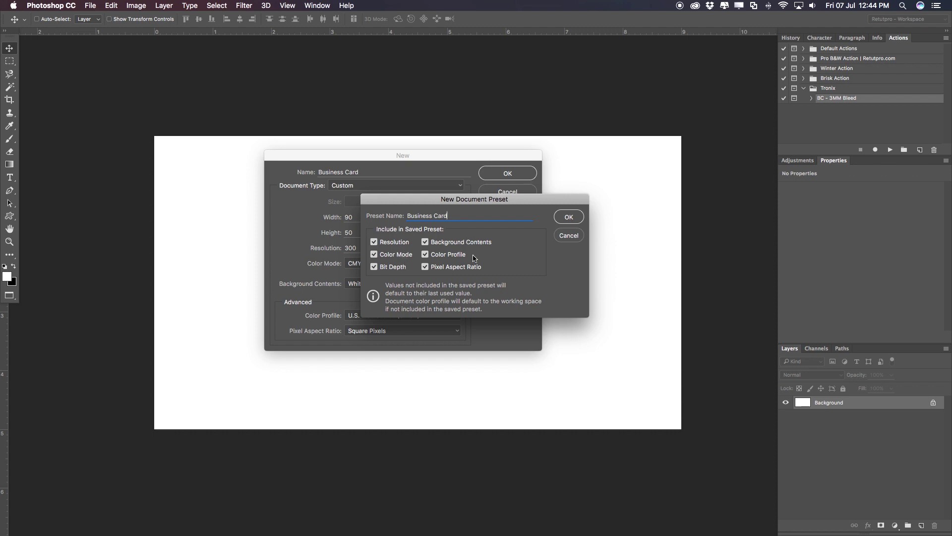
pyautogui.click(578, 218)
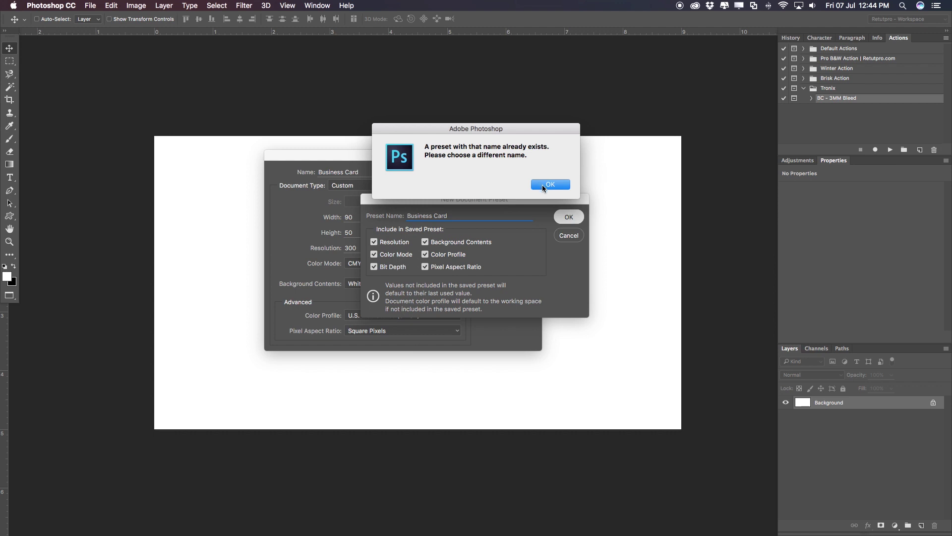
pyautogui.click(535, 183)
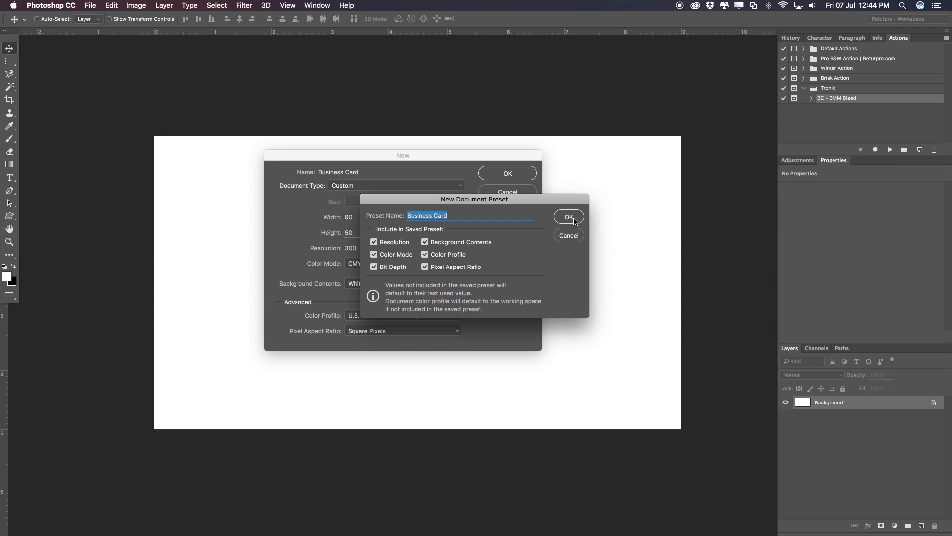
pyautogui.click(574, 218)
pyautogui.click(539, 187)
pyautogui.click(453, 215)
pyautogui.click(565, 218)
pyautogui.click(495, 172)
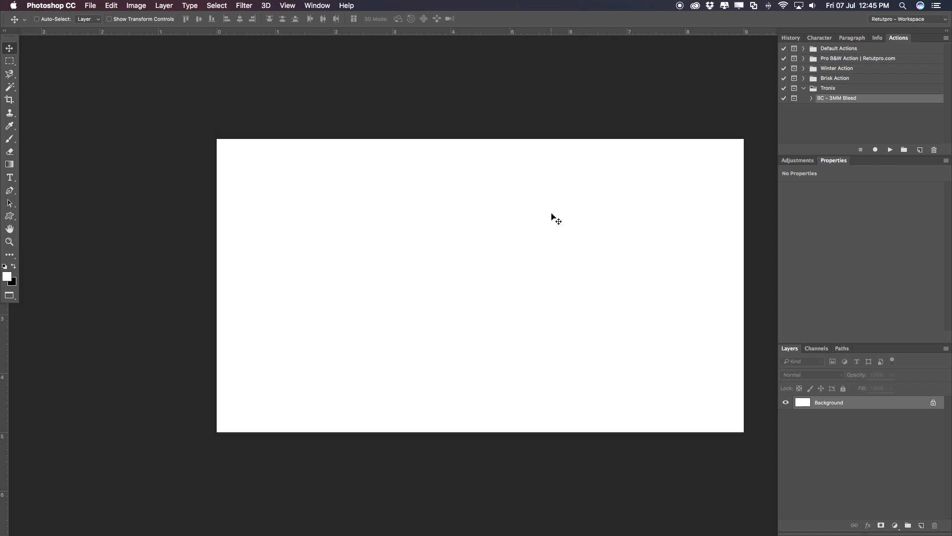
# Create a new document from the Business Card 2 preset
pyautogui.moveTo(510, 212)
pyautogui.mouseDown()
pyautogui.moveTo(501, 210)
pyautogui.moveTo(510, 223)
pyautogui.mouseUp()
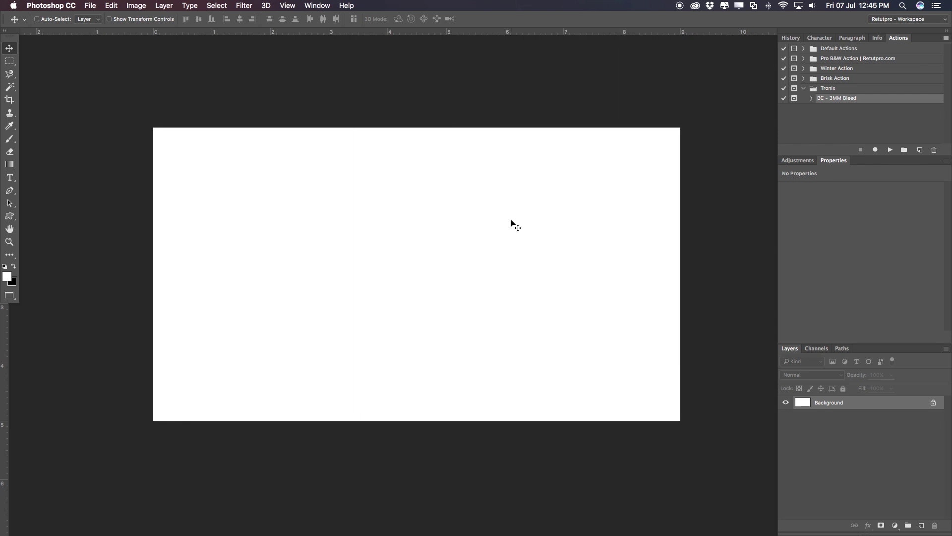
pyautogui.click(92, 5)
pyautogui.click(102, 19)
pyautogui.click(338, 188)
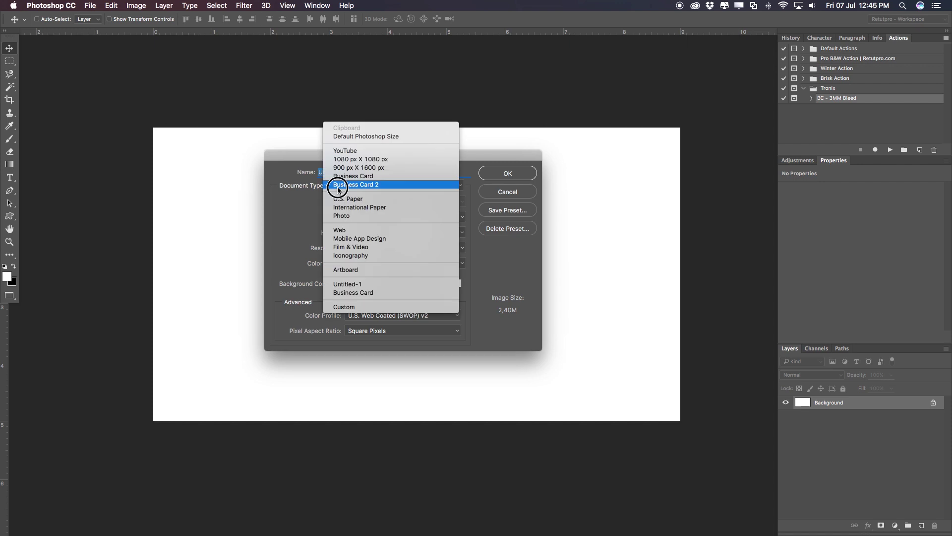
pyautogui.click(372, 184)
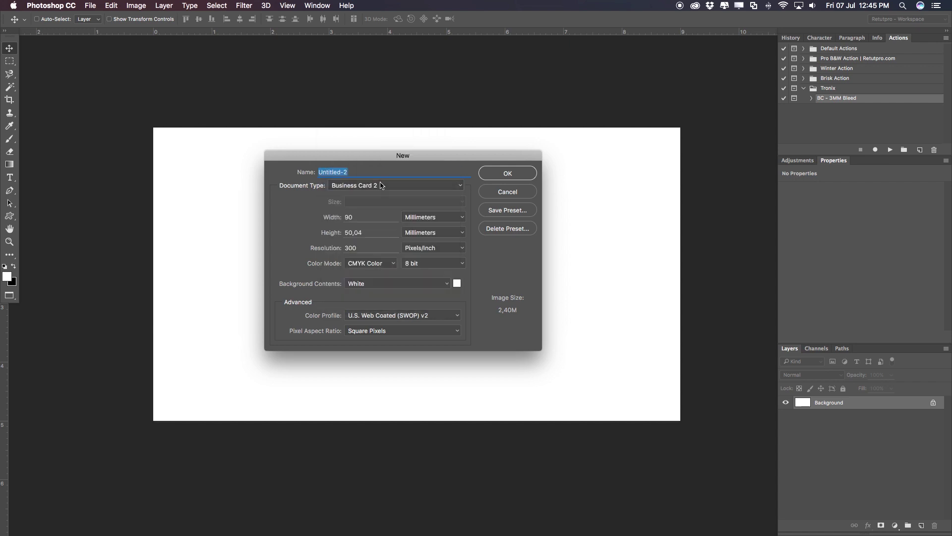
pyautogui.click(501, 172)
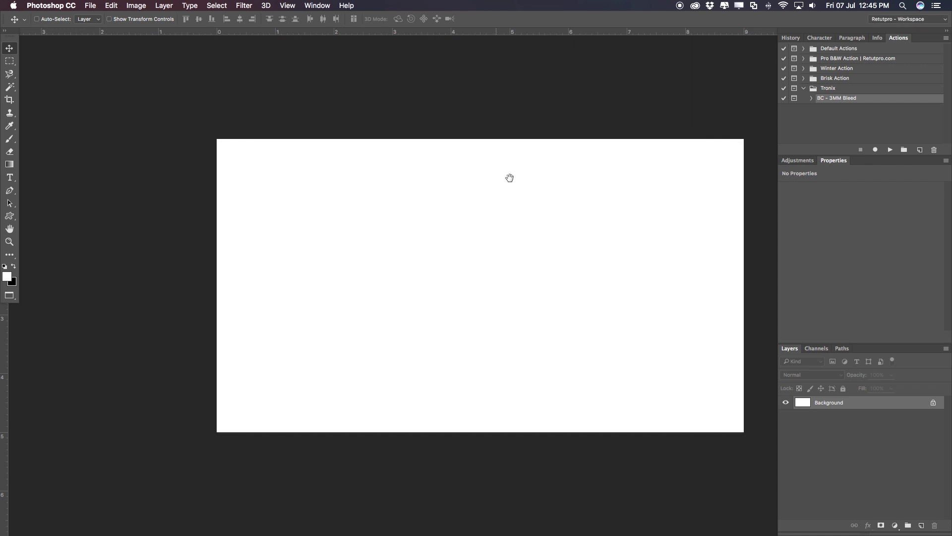
# Dismiss the locked-layer warning on the new Untitled-2 canvas
pyautogui.hscroll(5, 476, 189)
pyautogui.moveTo(472, 206); pyautogui.dragTo(484, 211)
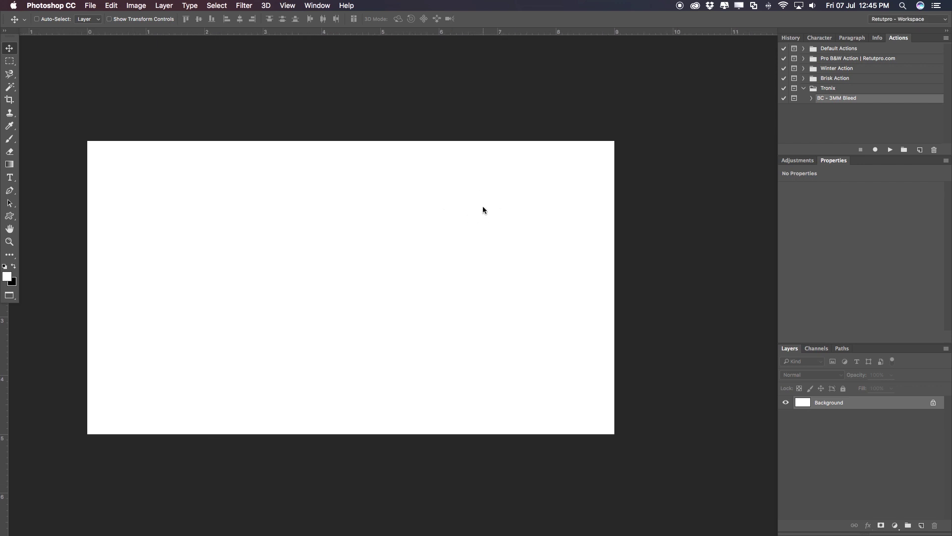
pyautogui.press('Return')
pyautogui.hscroll(-3, 521, 213)
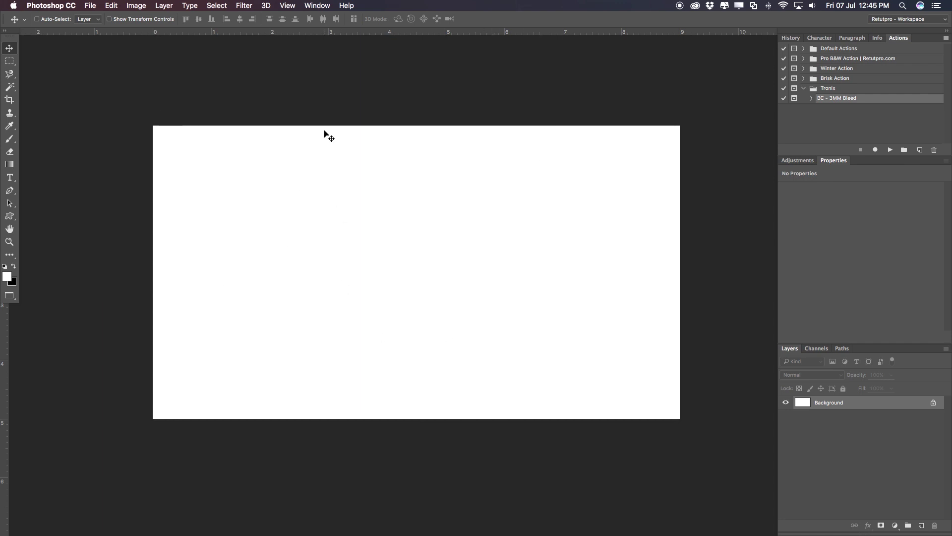
pyautogui.click(134, 5)
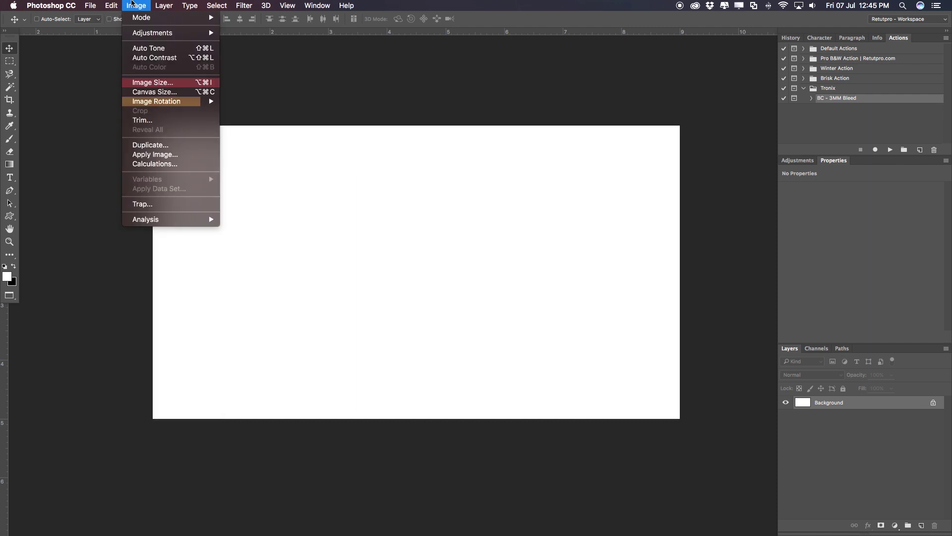
# Open Canvas Size and switch its units to millimetres
pyautogui.click(154, 92)
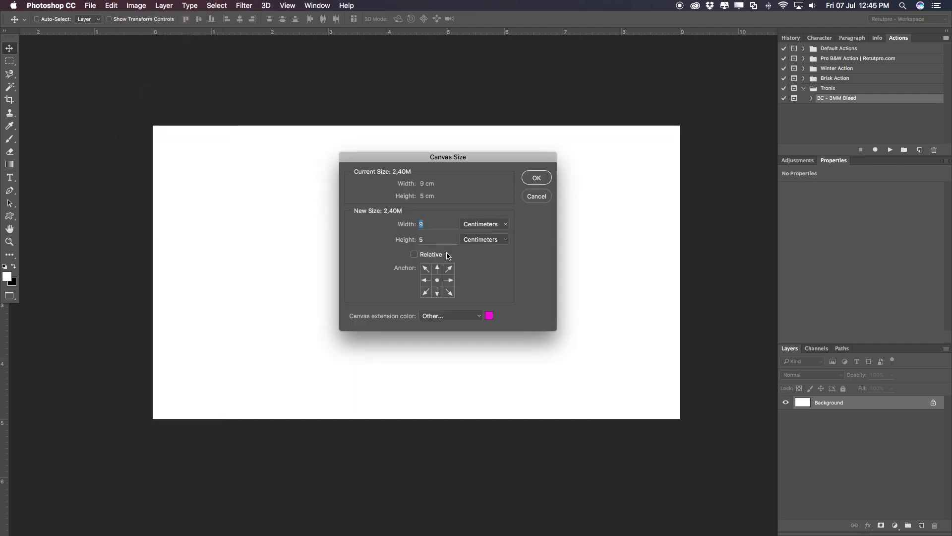
pyautogui.click(436, 225)
pyautogui.click(476, 224)
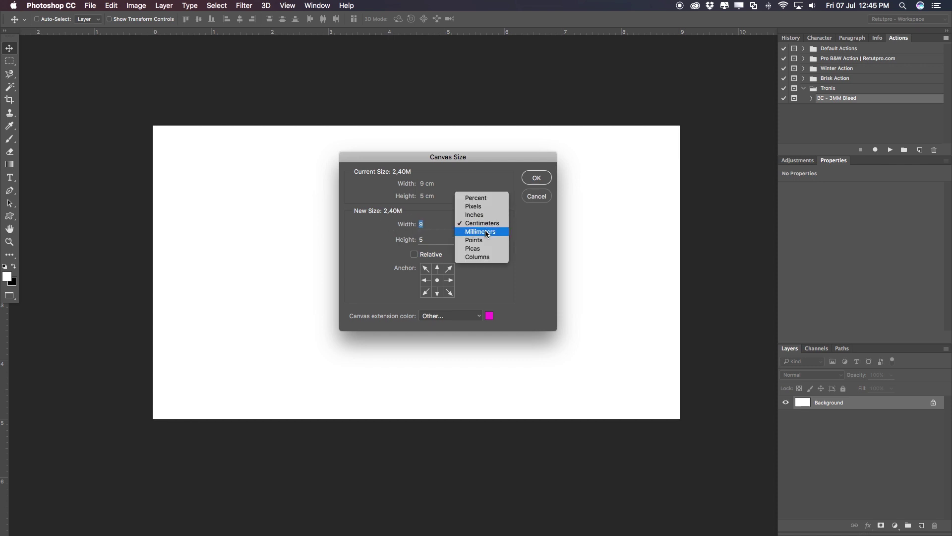
pyautogui.click(459, 235)
pyautogui.click(441, 237)
pyautogui.click(435, 229)
pyautogui.click(446, 240)
pyautogui.click(447, 239)
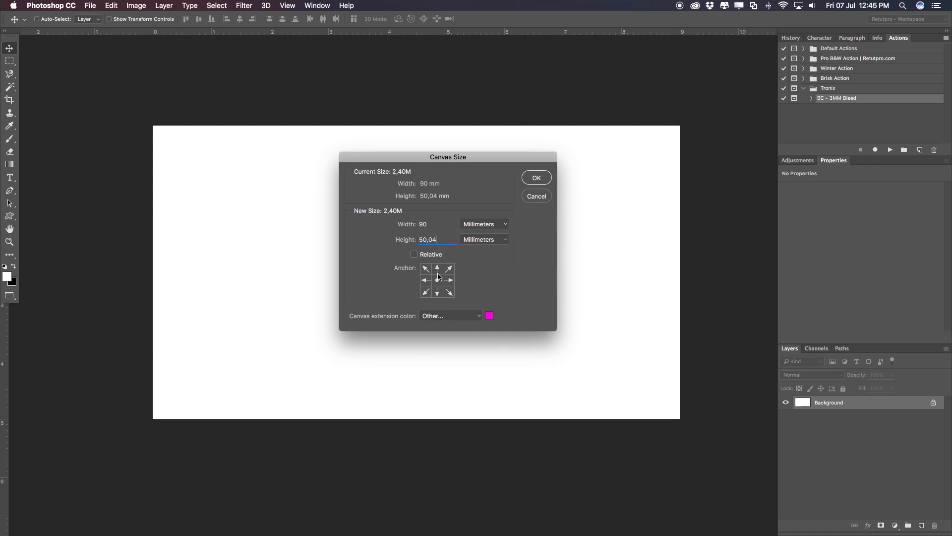
# Enlarge the canvas to 96 × 56 mm with a magenta extension colour
pyautogui.press('BackSpace')
pyautogui.press('BackSpace')
pyautogui.press('BackSpace')
pyautogui.write('5')
pyautogui.press('Tab')
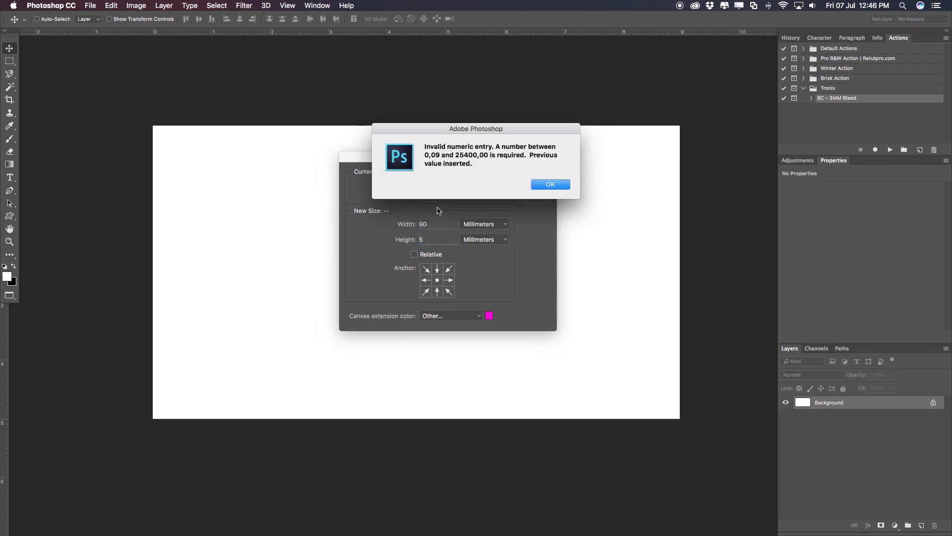
pyautogui.click(548, 181)
pyautogui.write('96')
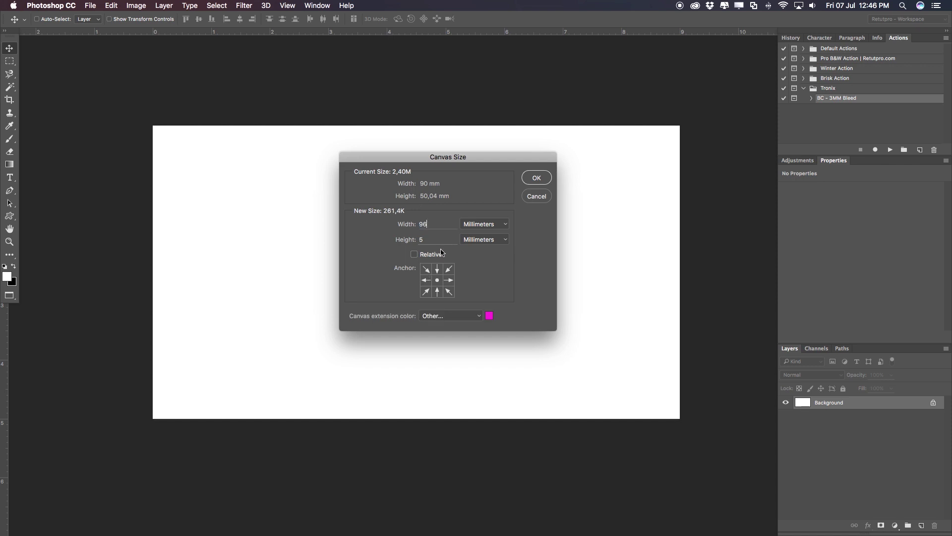
pyautogui.click(426, 239)
pyautogui.write('56')
pyautogui.click(476, 317)
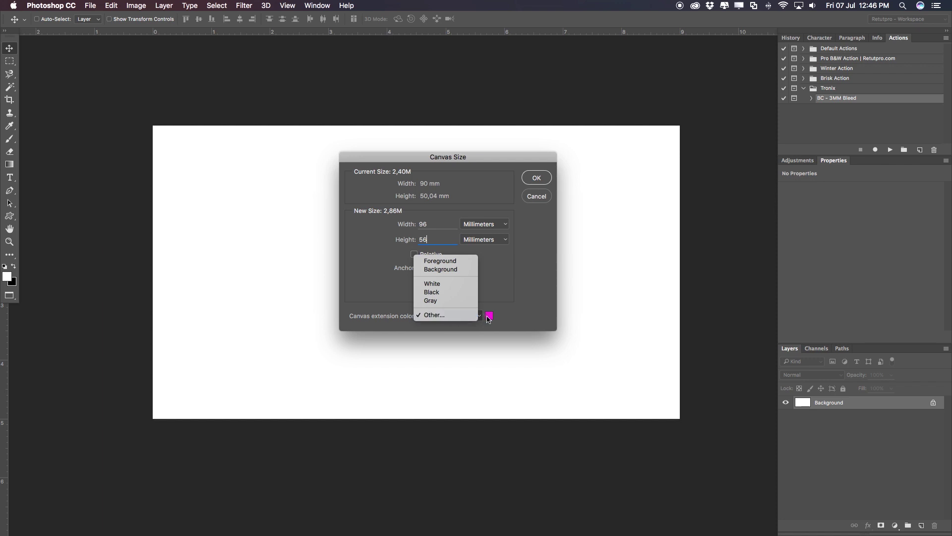
pyautogui.click(504, 279)
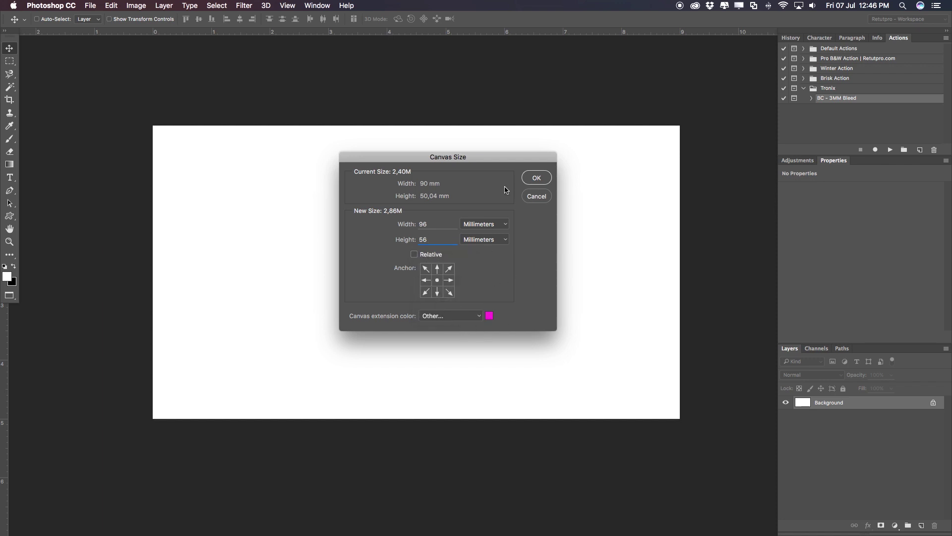
pyautogui.click(537, 178)
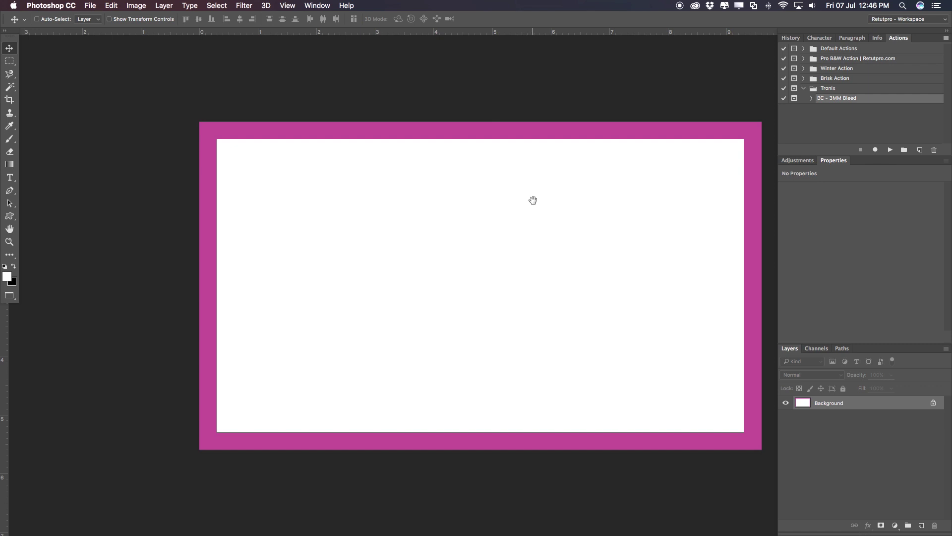
pyautogui.hscroll(3, 531, 198)
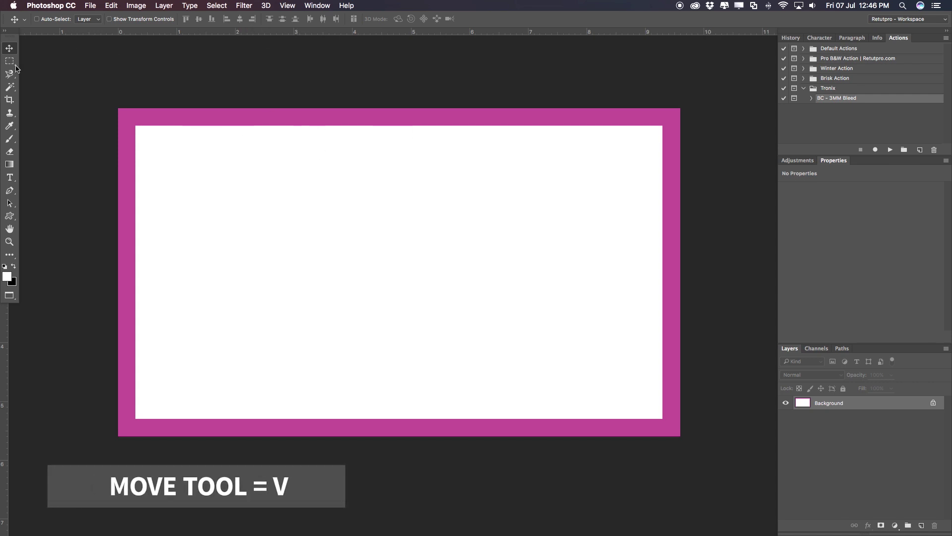
pyautogui.moveTo(351, 33); pyautogui.dragTo(277, 30)
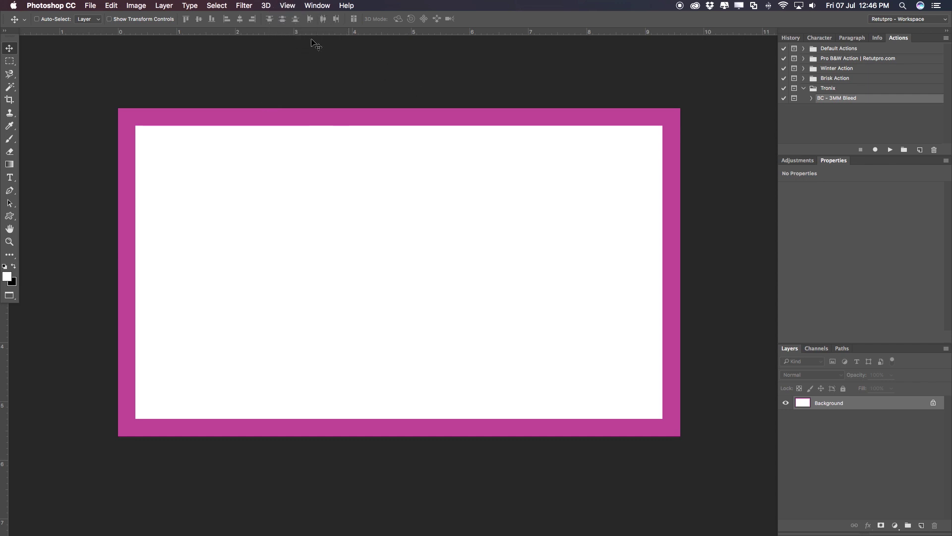
pyautogui.click(288, 5)
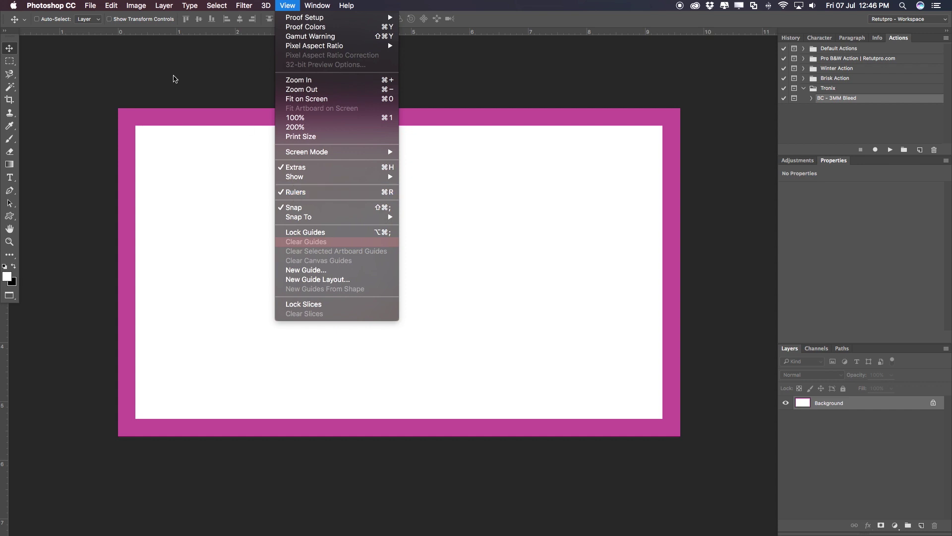
pyautogui.click(169, 45)
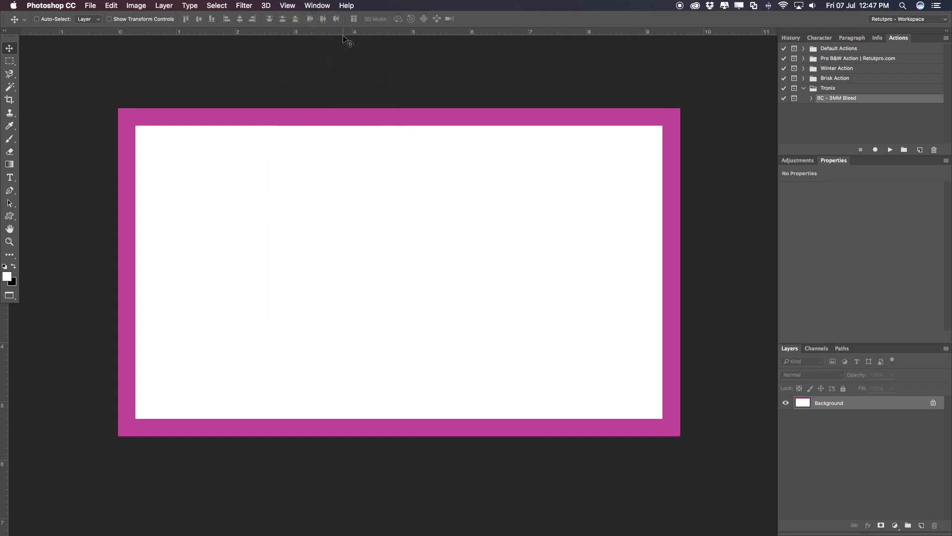
# Place a guide along the card's top trim edge
pyautogui.moveTo(346, 32); pyautogui.dragTo(357, 126)
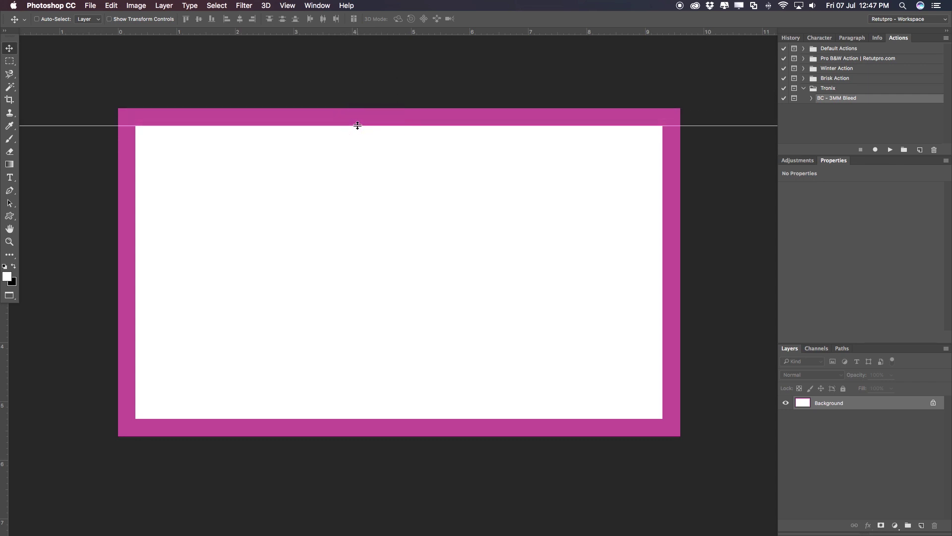
pyautogui.press('z')
pyautogui.moveTo(197, 129); pyautogui.dragTo(195, 149)
pyautogui.moveTo(542, 192); pyautogui.dragTo(275, 121)
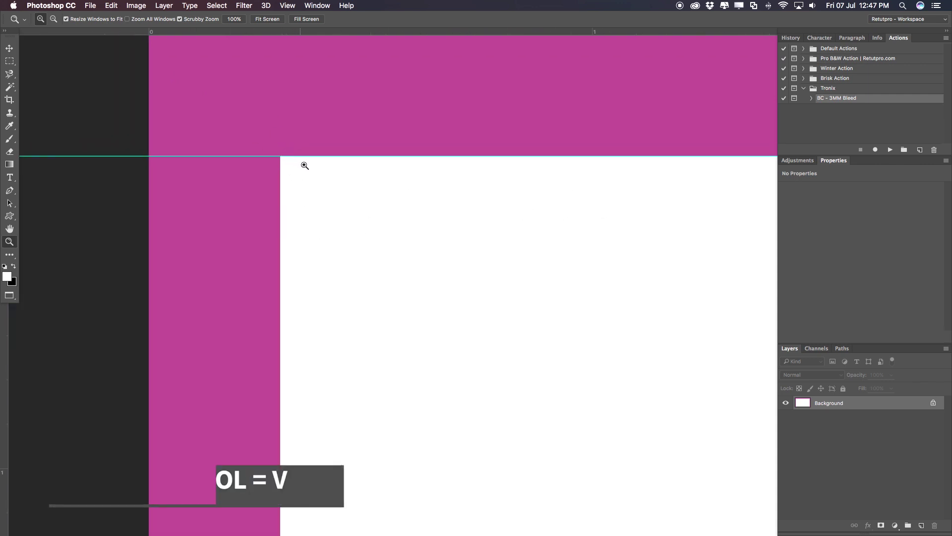
pyautogui.press('v')
# Add vertical guides on the left and right trim edges, the right at 9,30 cm
pyautogui.moveTo(4, 322); pyautogui.dragTo(279, 274)
pyautogui.hscroll(1, 579, 288)
pyautogui.hscroll(5, 579, 288)
pyautogui.press('z')
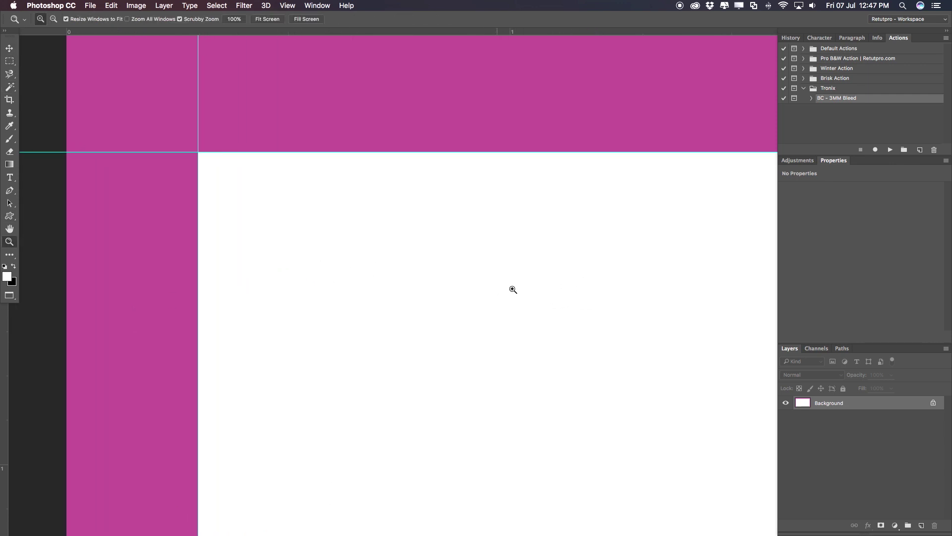
pyautogui.scroll(-5, 491, 273)
pyautogui.hscroll(15, 516, 276)
pyautogui.scroll(-3, 516, 277)
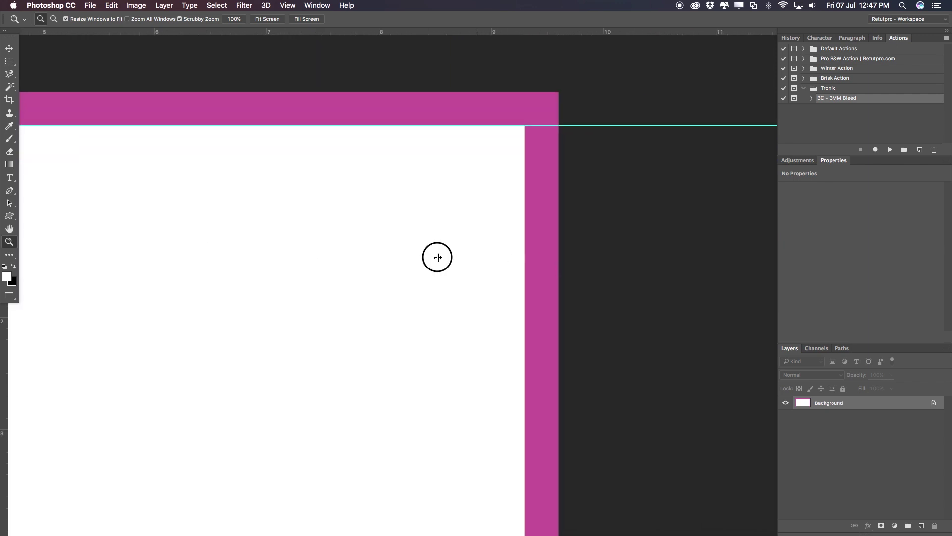
pyautogui.scroll(3, 440, 131)
pyautogui.scroll(2, 435, 149)
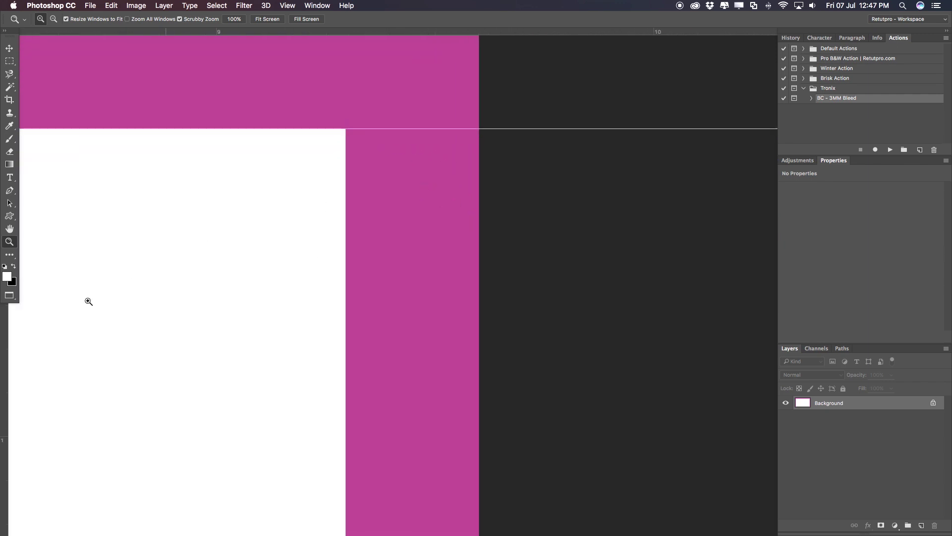
pyautogui.moveTo(4, 323); pyautogui.dragTo(545, 287)
pyautogui.press('v')
# Add a horizontal guide along the bottom trim edge at 5,30 cm
pyautogui.press('z')
pyautogui.click(451, 367)
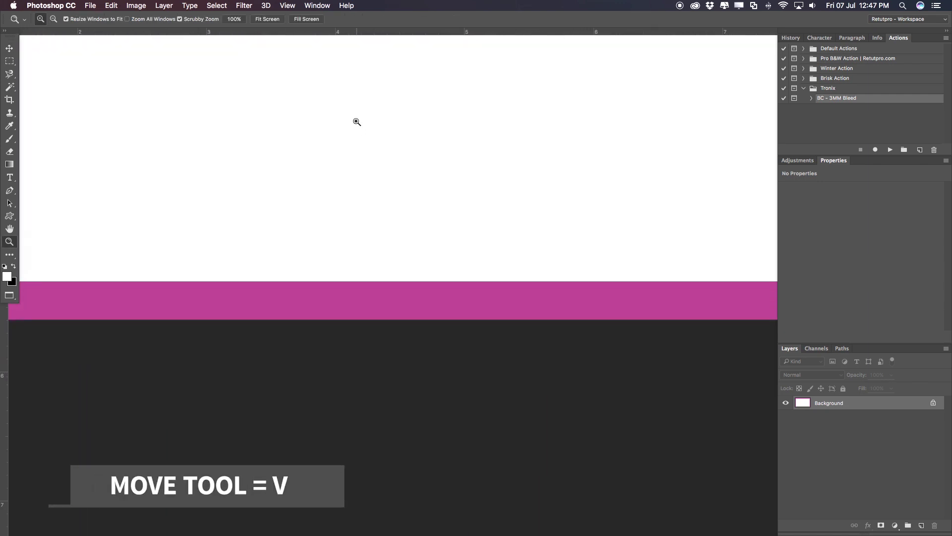
pyautogui.press('v')
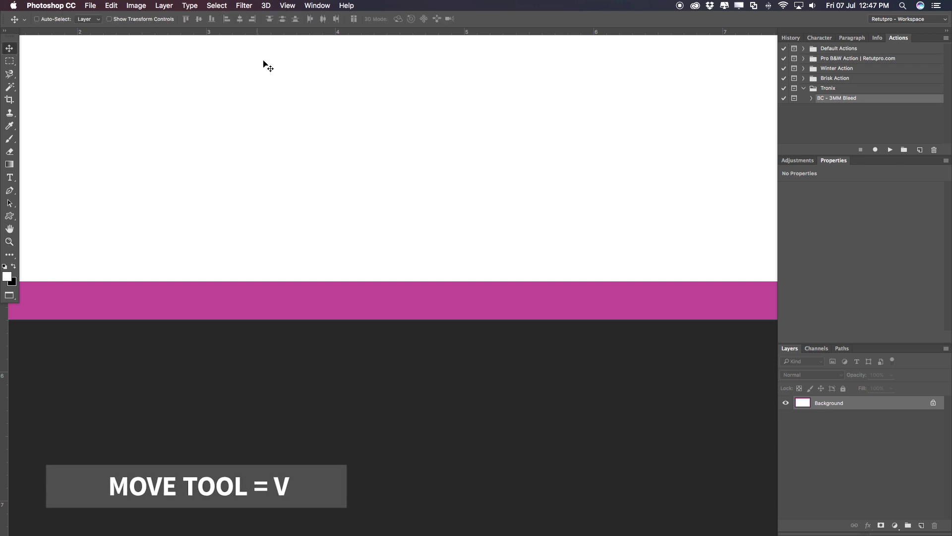
pyautogui.moveTo(270, 31); pyautogui.dragTo(284, 281)
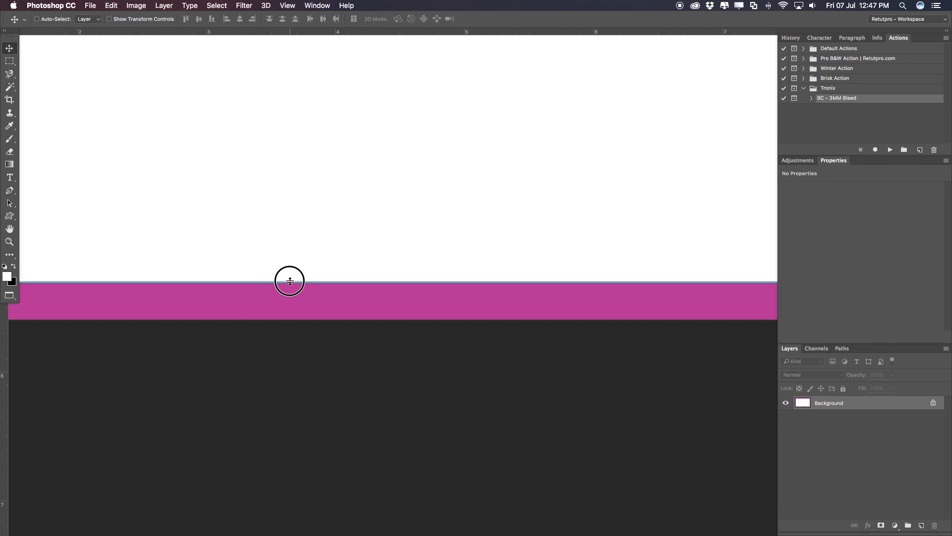
# Check the Guides preferences without changes, then zoom out to see the whole 96 × 56 mm card
pyautogui.doubleClick(292, 281)
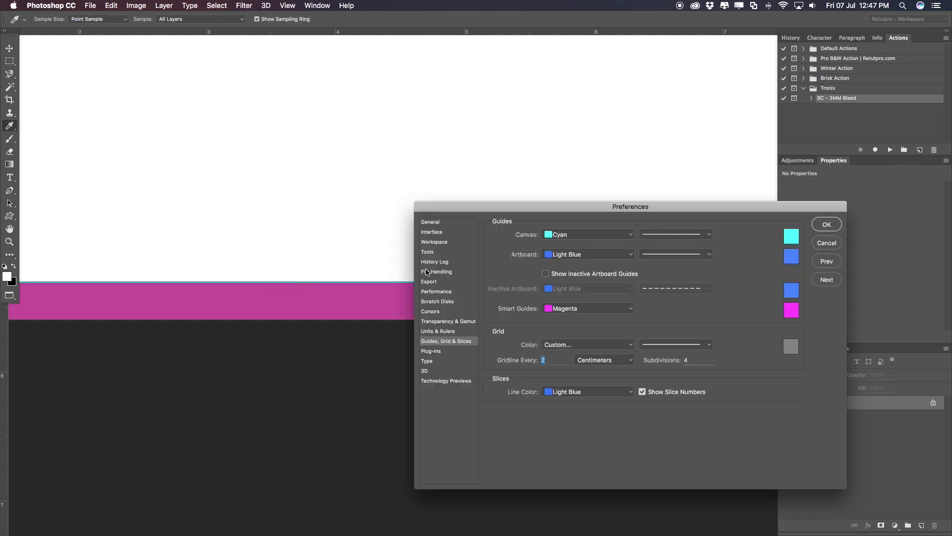
pyautogui.press('Escape')
pyautogui.moveTo(359, 283); pyautogui.dragTo(392, 256)
pyautogui.press('z')
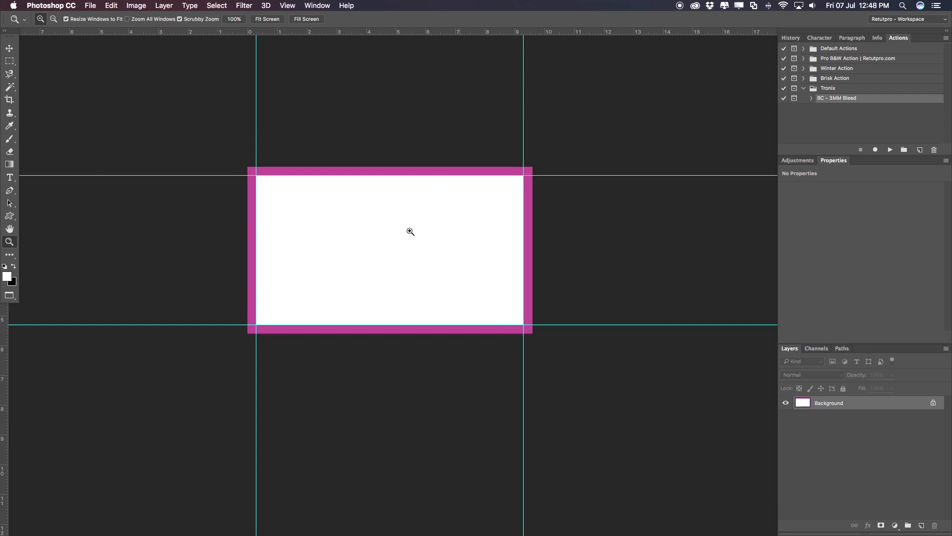
# Convert the Background into Layer 0 and add a new Layer 1
pyautogui.doubleClick(906, 403)
pyautogui.press('Return')
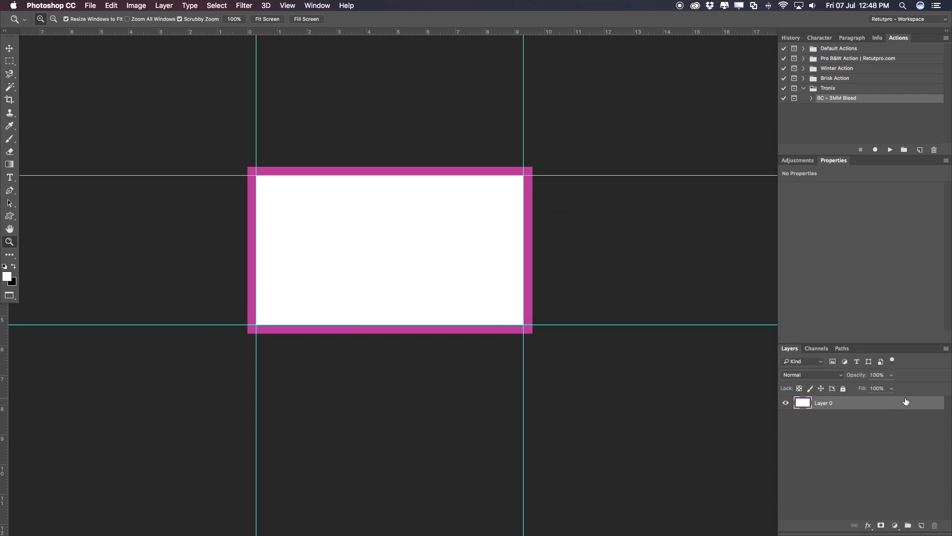
pyautogui.click(921, 526)
# Select the whole canvas and fill Layer 1 with White
pyautogui.press('super+a')
pyautogui.press('m')
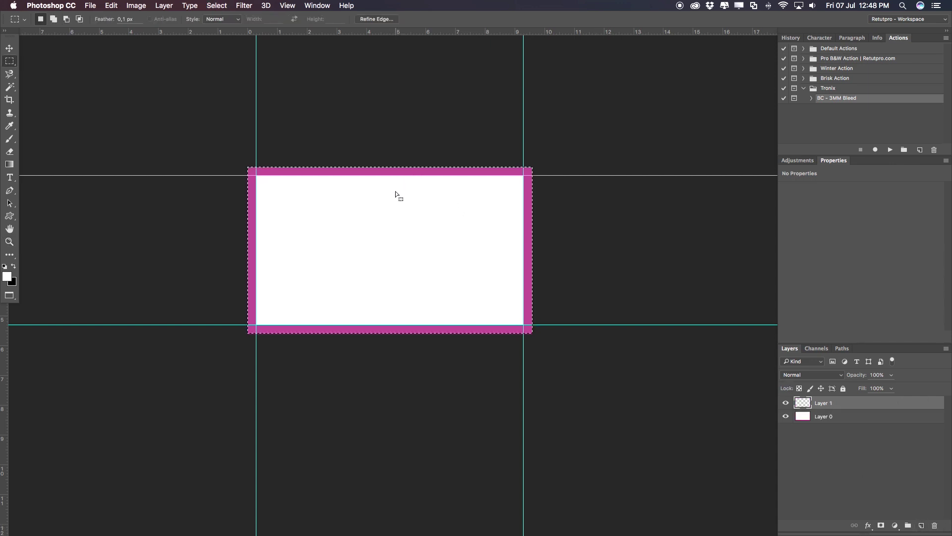
pyautogui.rightClick(394, 192)
pyautogui.click(430, 307)
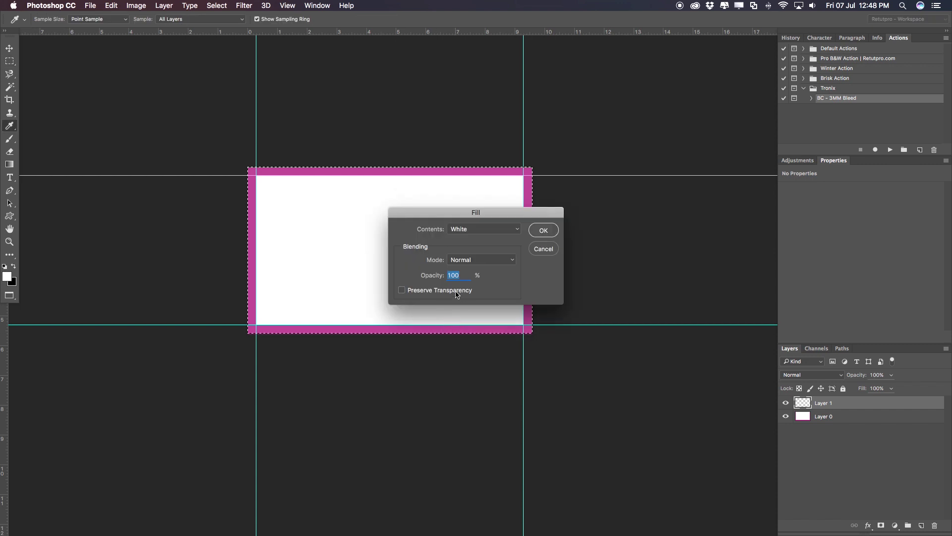
pyautogui.click(468, 230)
pyautogui.click(470, 231)
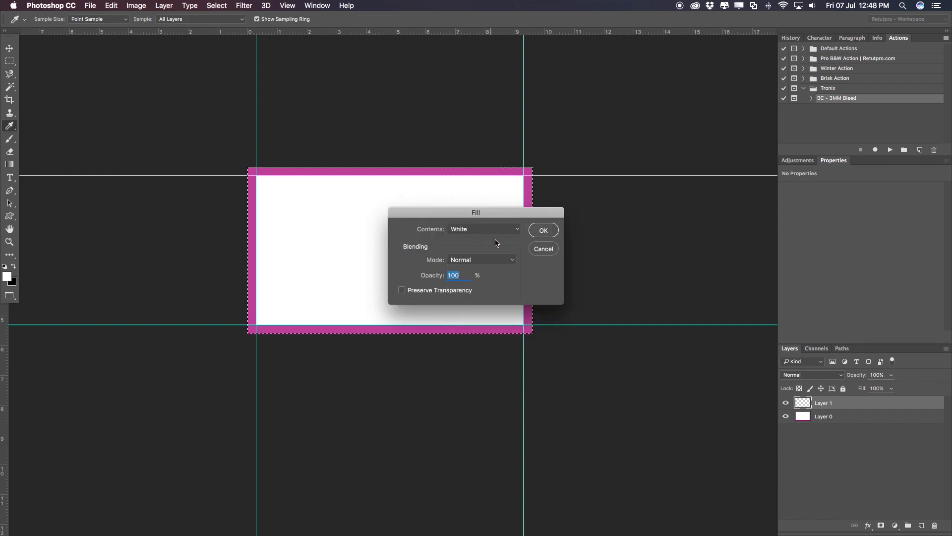
pyautogui.click(543, 231)
# Deselect the canvas and display the History panel
pyautogui.press('super+d')
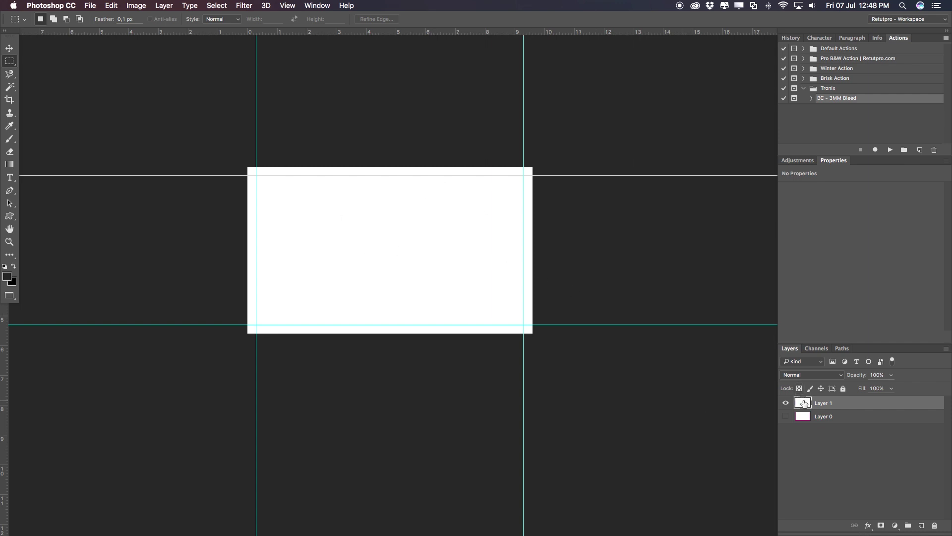
pyautogui.click(792, 38)
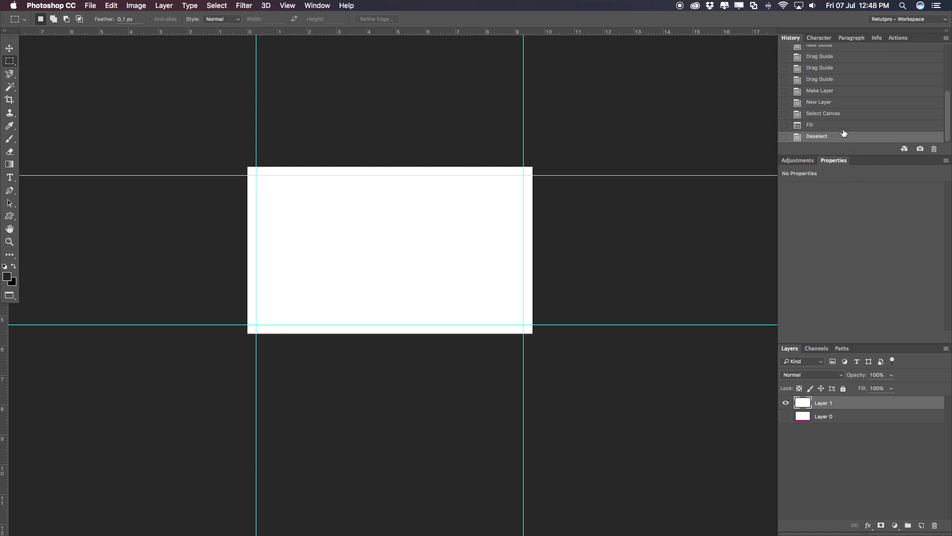